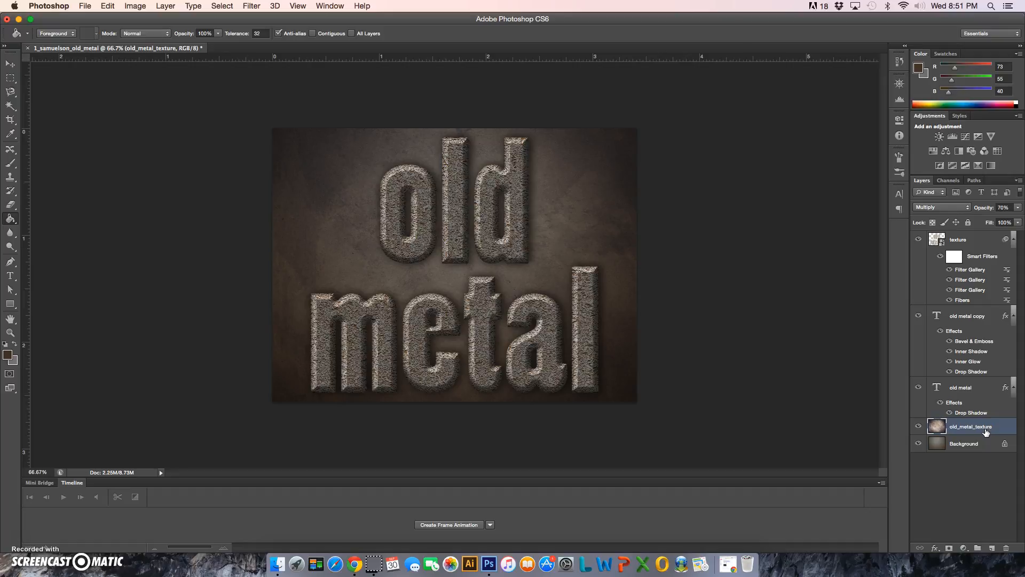
Step: Place a duplicate of the old_metal_texture layer above all other layers, masked to the old metal copy letter shapes
{"action": "left_click_drag", "start_coordinate": [990, 428], "coordinate": [992, 548]}
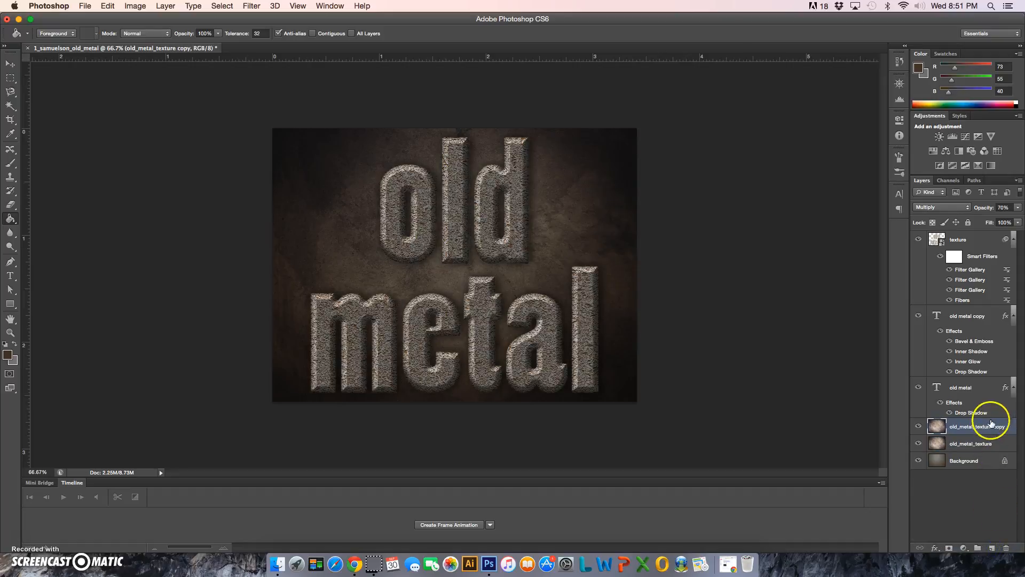
{"action": "left_click_drag", "start_coordinate": [986, 426], "coordinate": [964, 233]}
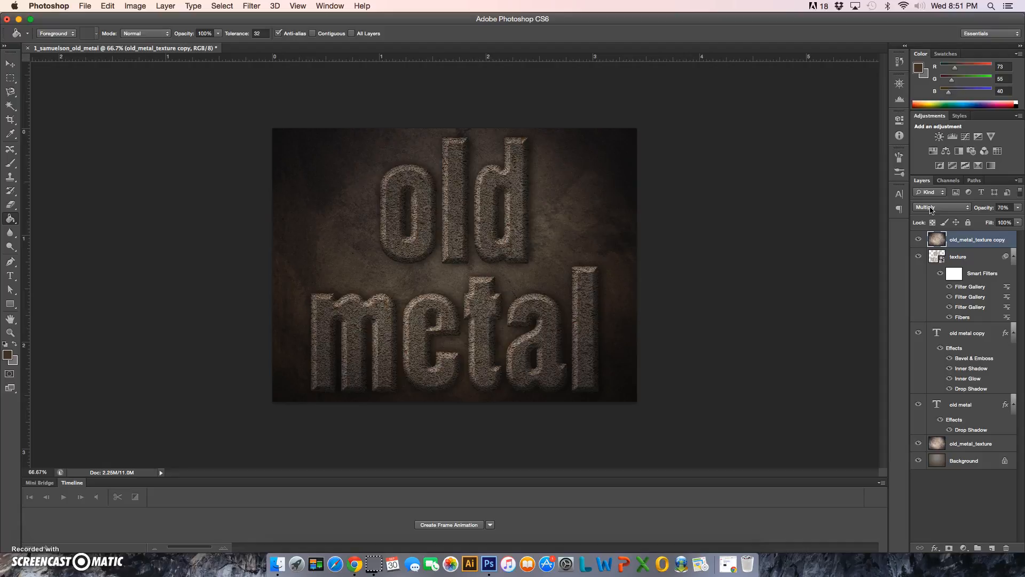
{"action": "left_click", "coordinate": [938, 335], "text": "super"}
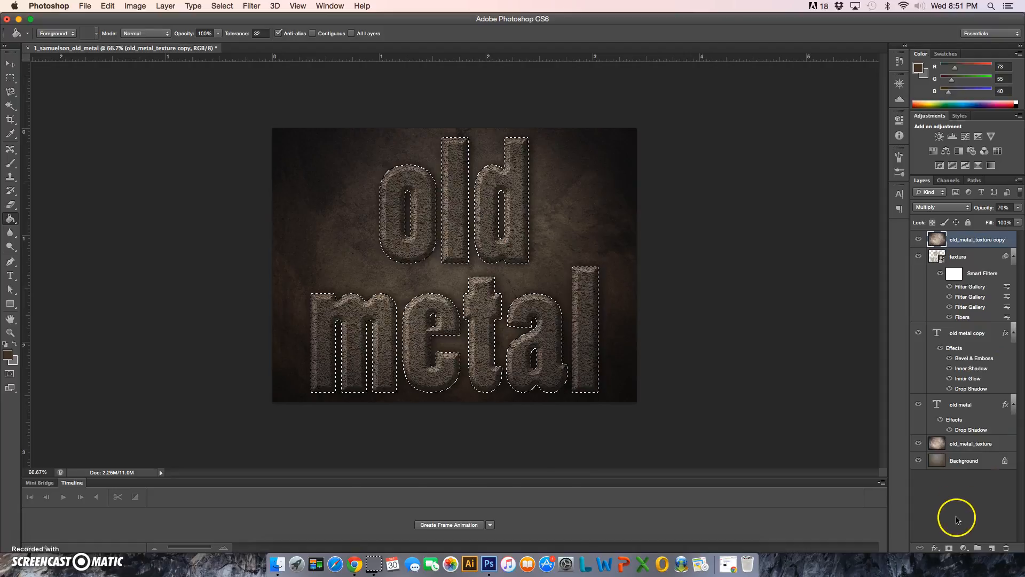
{"action": "left_click", "coordinate": [949, 548]}
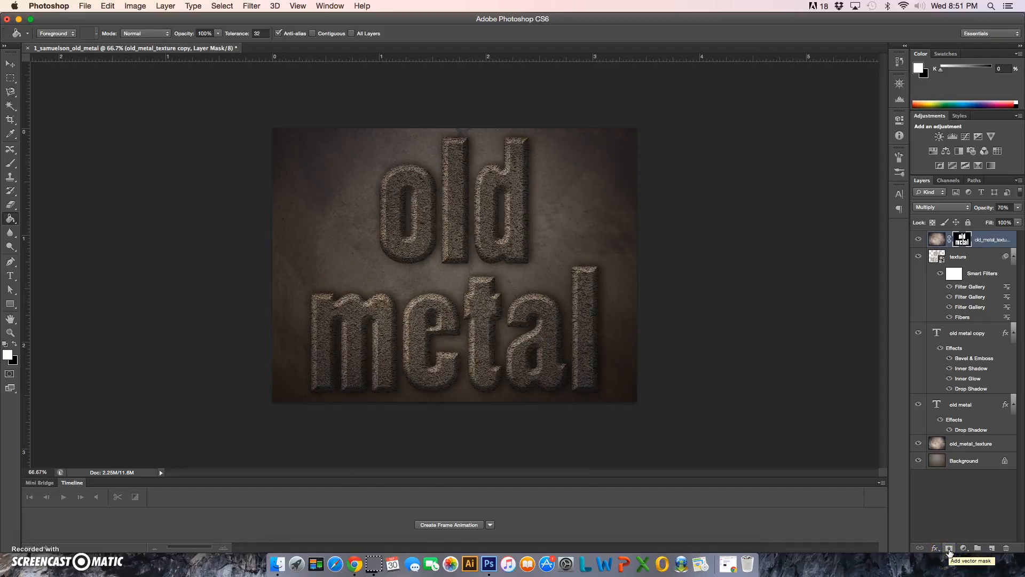
Step: Create a new layer named "shadow" directly above the original old_metal_texture layer, beneath the old metal text
{"action": "left_click", "coordinate": [962, 241]}
{"action": "left_click", "coordinate": [992, 549]}
{"action": "left_click_drag", "start_coordinate": [964, 239], "coordinate": [951, 446]}
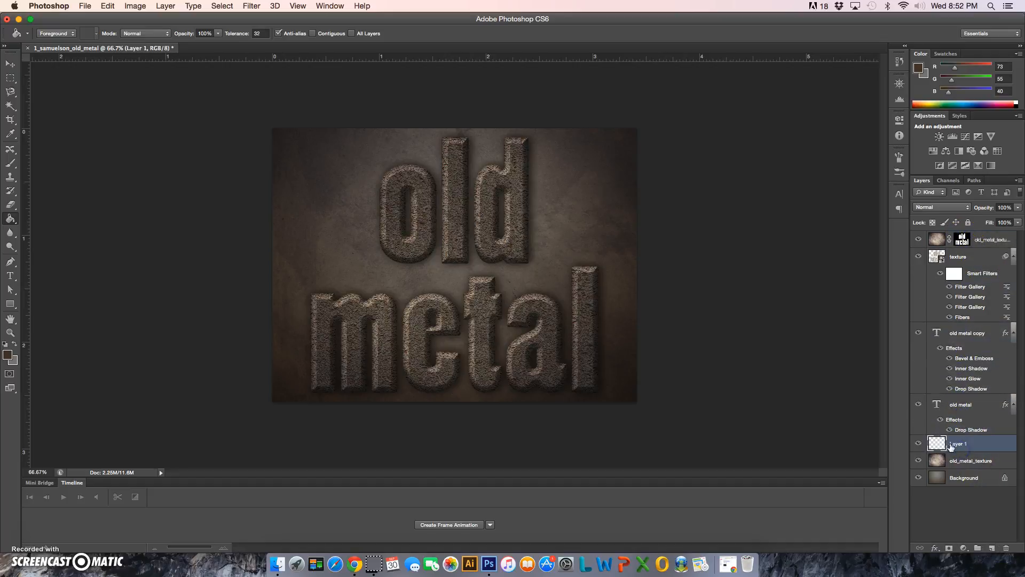
{"action": "double_click", "coordinate": [957, 444]}
{"action": "type", "text": "shadow"}
{"action": "key", "text": "Return"}
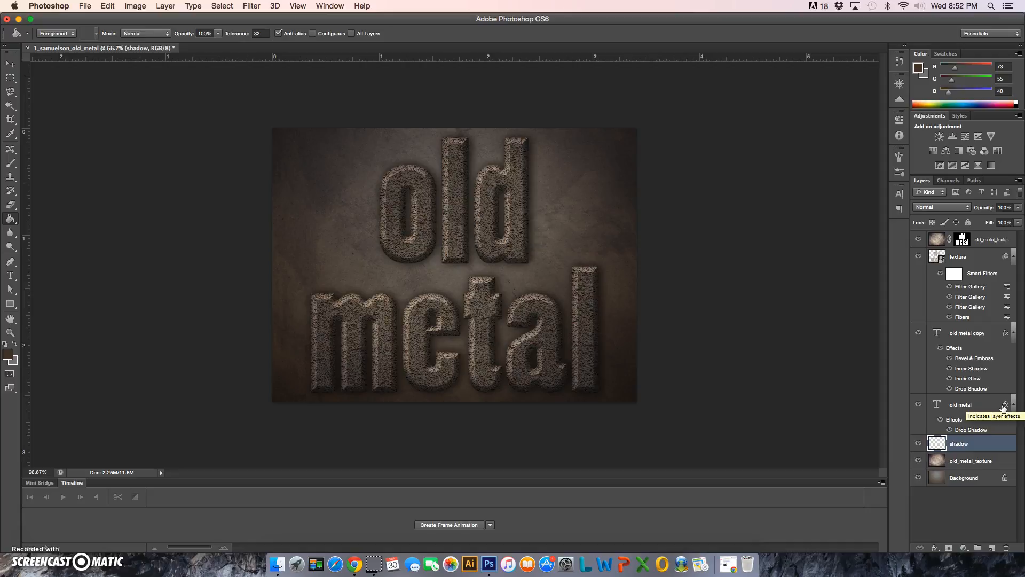
Step: Set the shadow layer's blend mode to Multiply and its opacity to 70%
{"action": "left_click", "coordinate": [962, 207]}
{"action": "left_click", "coordinate": [944, 233]}
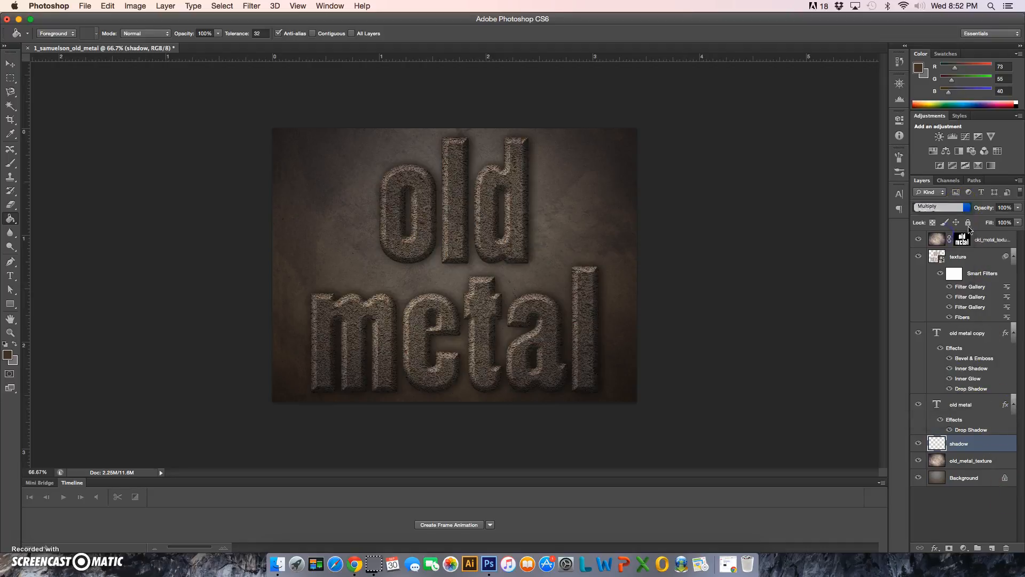
{"action": "left_click", "coordinate": [1002, 208]}
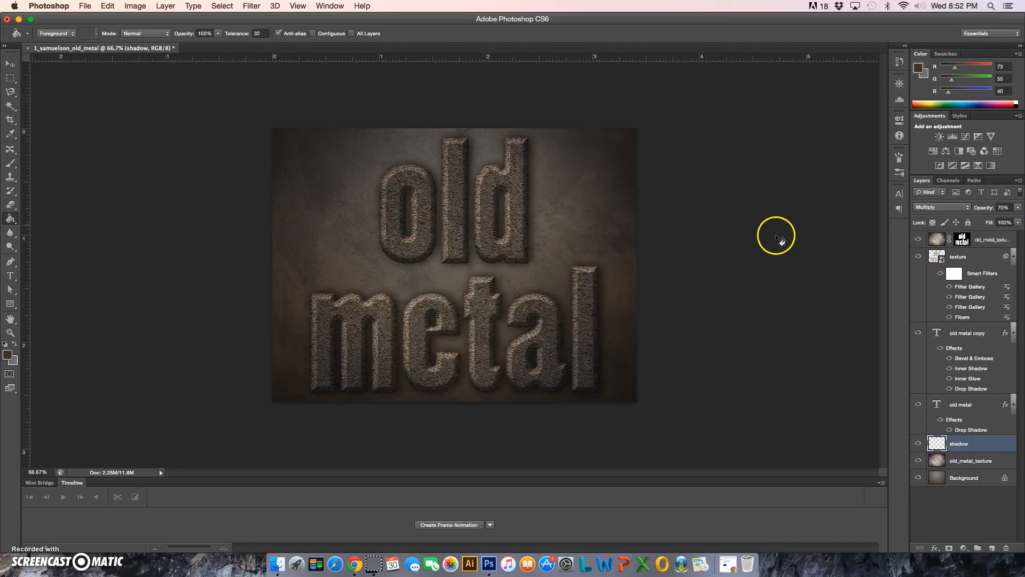
Step: Paint shadow strokes along the bottom edges of the letters in both words with a soft 40 px brush at 1% hardness
{"action": "left_click", "coordinate": [10, 163]}
{"action": "left_click", "coordinate": [48, 34]}
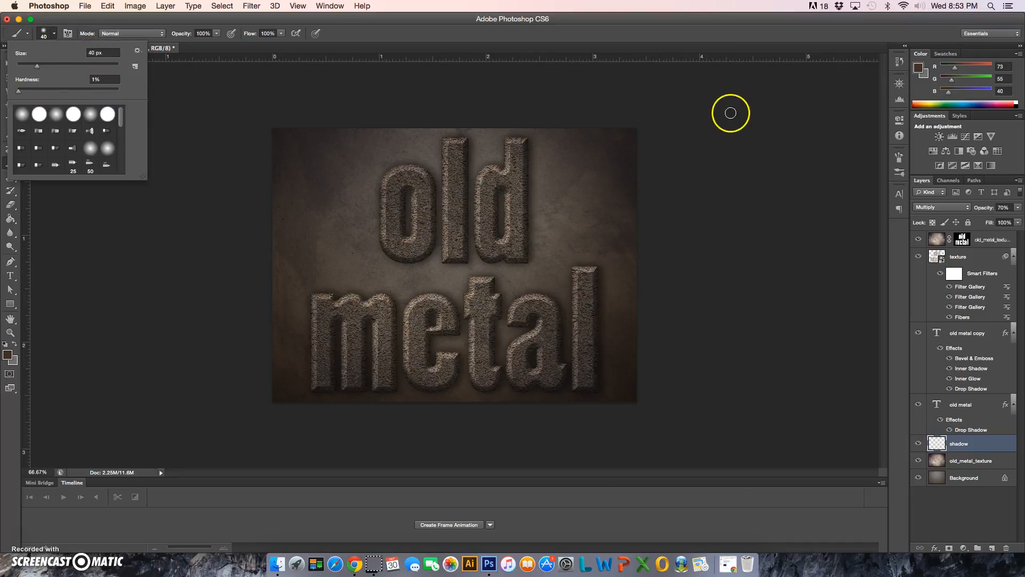
{"action": "left_click", "coordinate": [899, 158]}
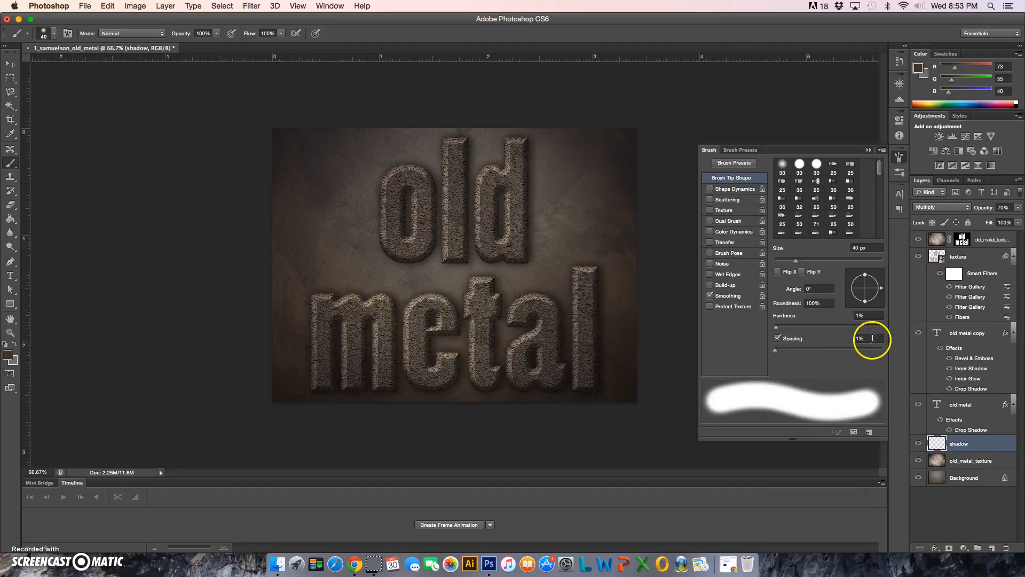
{"action": "left_click", "coordinate": [901, 158]}
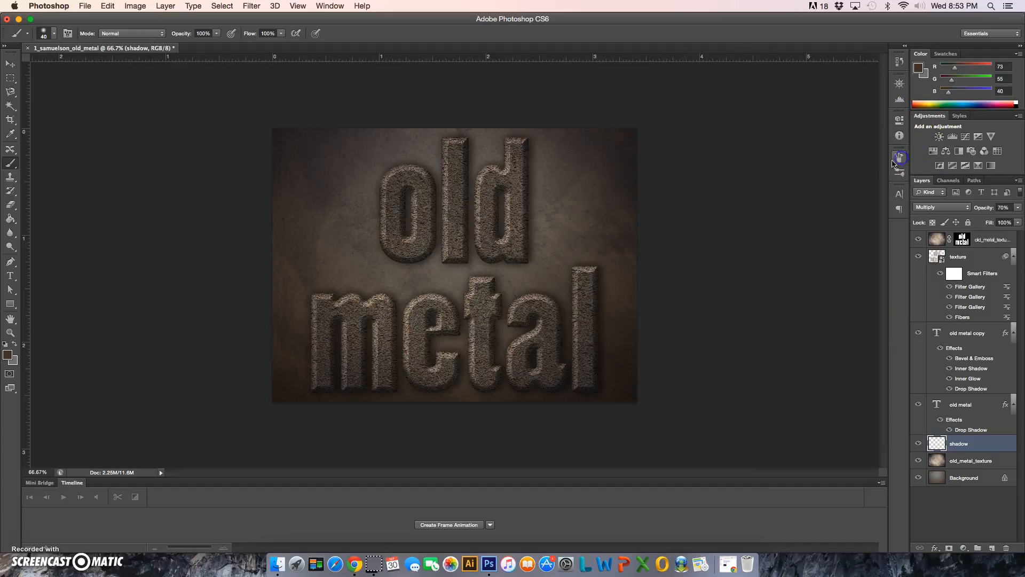
{"action": "left_click_drag", "start_coordinate": [488, 260], "coordinate": [396, 262]}
{"action": "mouse_move", "coordinate": [400, 267]}
{"action": "left_mouse_down"}
{"action": "mouse_move", "coordinate": [528, 271]}
{"action": "mouse_move", "coordinate": [471, 313]}
{"action": "mouse_move", "coordinate": [446, 363]}
{"action": "mouse_move", "coordinate": [374, 373]}
{"action": "mouse_move", "coordinate": [331, 394]}
{"action": "left_mouse_up"}
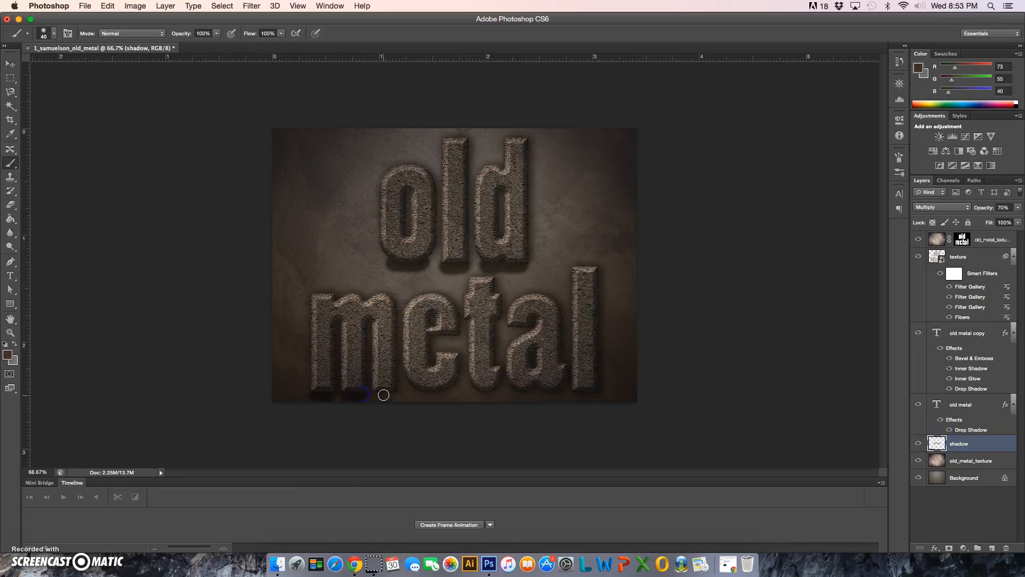
{"action": "left_click_drag", "start_coordinate": [430, 393], "coordinate": [552, 397]}
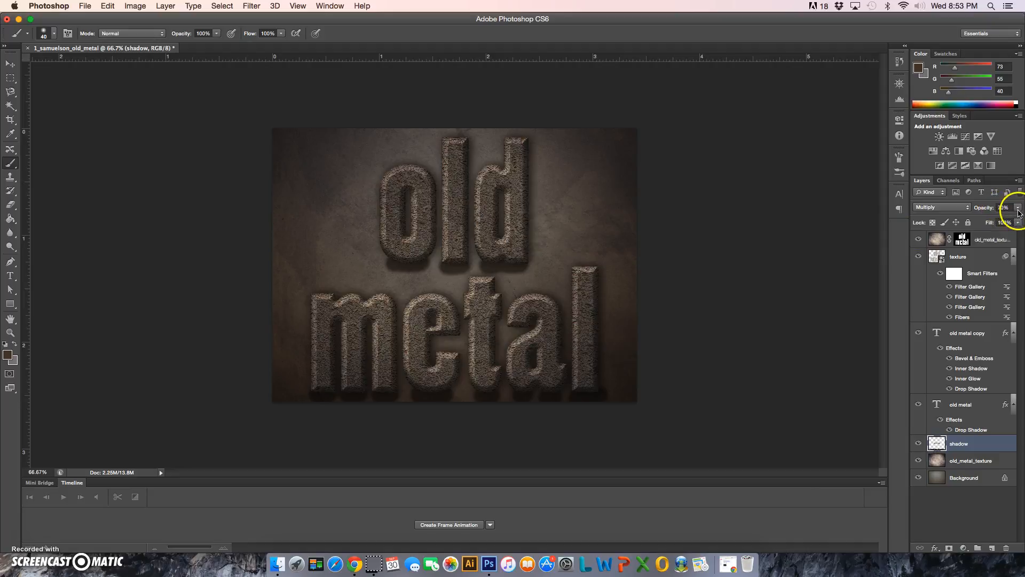
Step: Set the shadow layer's opacity to 65% and apply a Gaussian Blur with a radius of 8.0 pixels
{"action": "left_click_drag", "start_coordinate": [989, 210], "coordinate": [997, 211]}
{"action": "left_click", "coordinate": [253, 6]}
{"action": "mouse_move", "coordinate": [361, 130]}
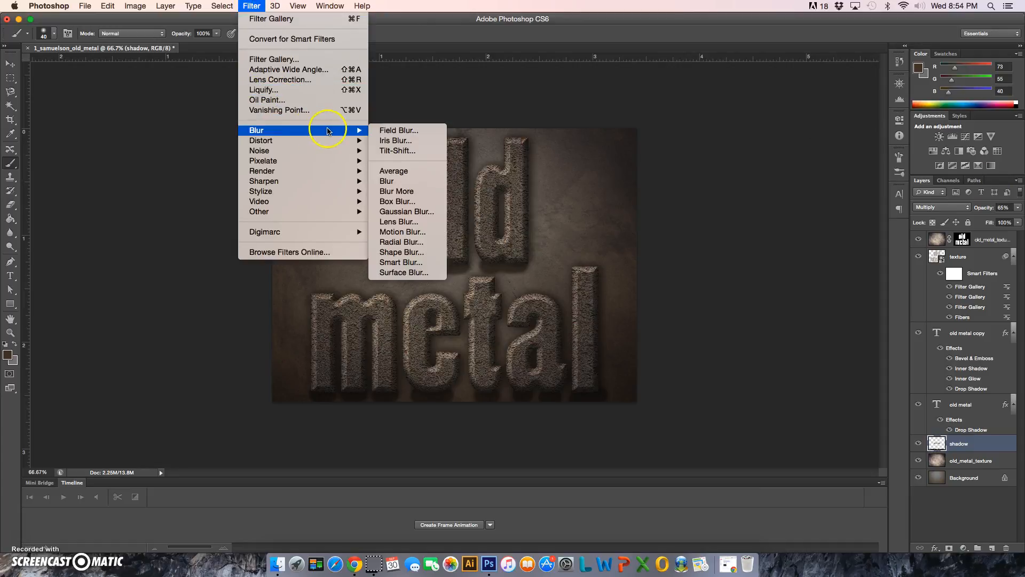
{"action": "left_click", "coordinate": [421, 211]}
{"action": "left_click_drag", "start_coordinate": [489, 182], "coordinate": [710, 178]}
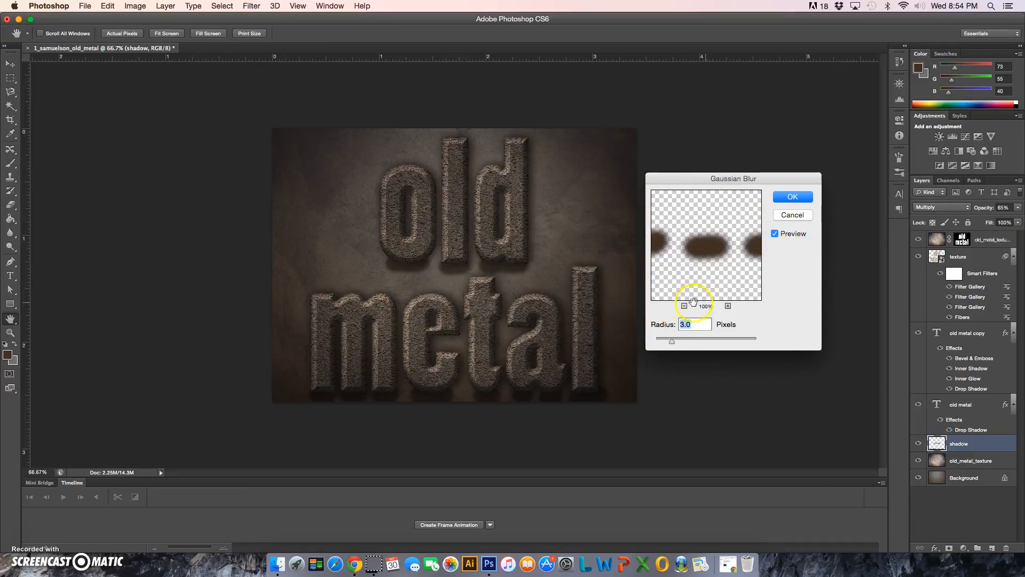
{"action": "left_click_drag", "start_coordinate": [674, 345], "coordinate": [688, 345]}
{"action": "left_click", "coordinate": [689, 346]}
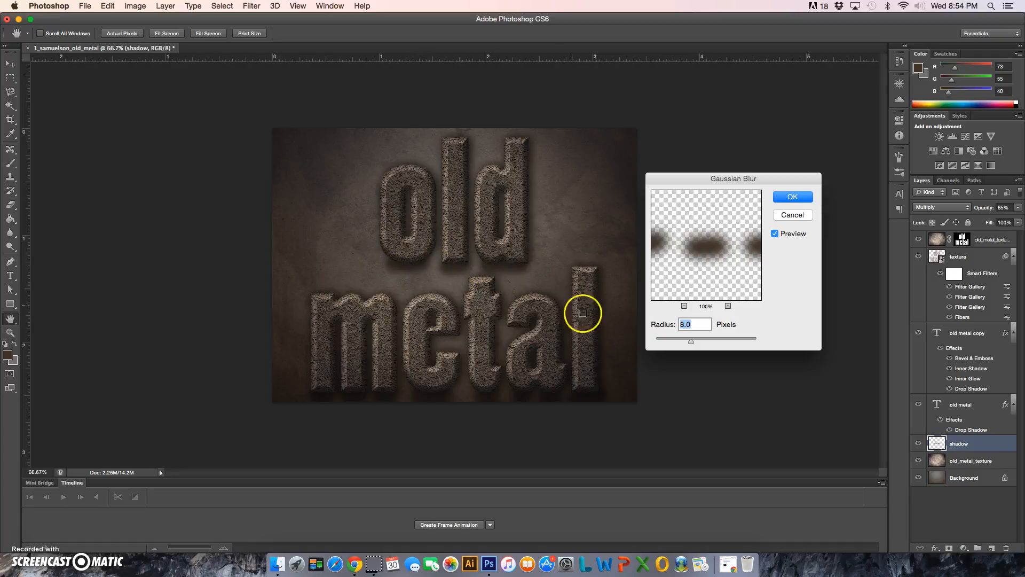
{"action": "left_click", "coordinate": [795, 199]}
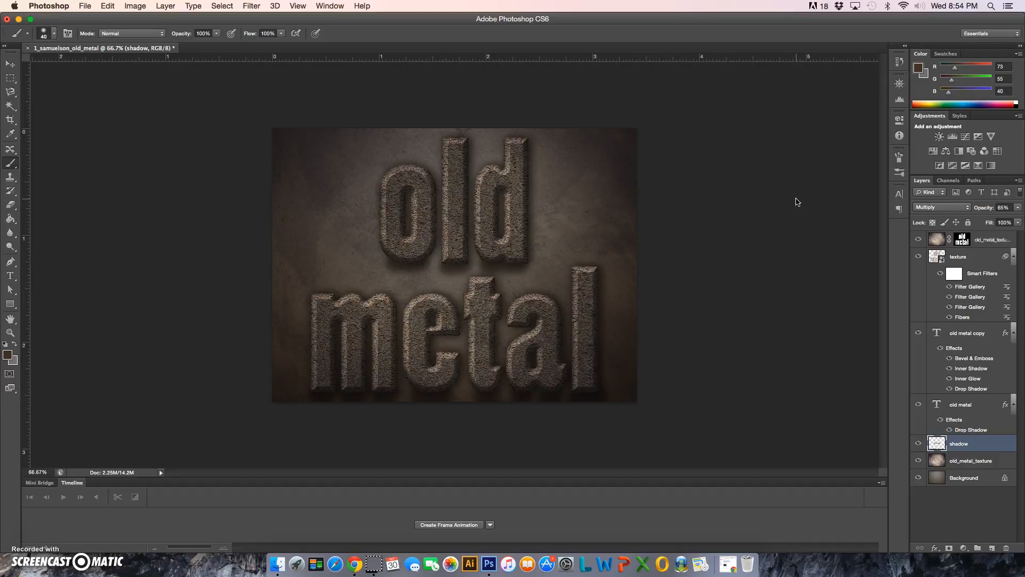
Step: Add a Color Balance adjustment layer directly above the texture layer
{"action": "left_click", "coordinate": [953, 257]}
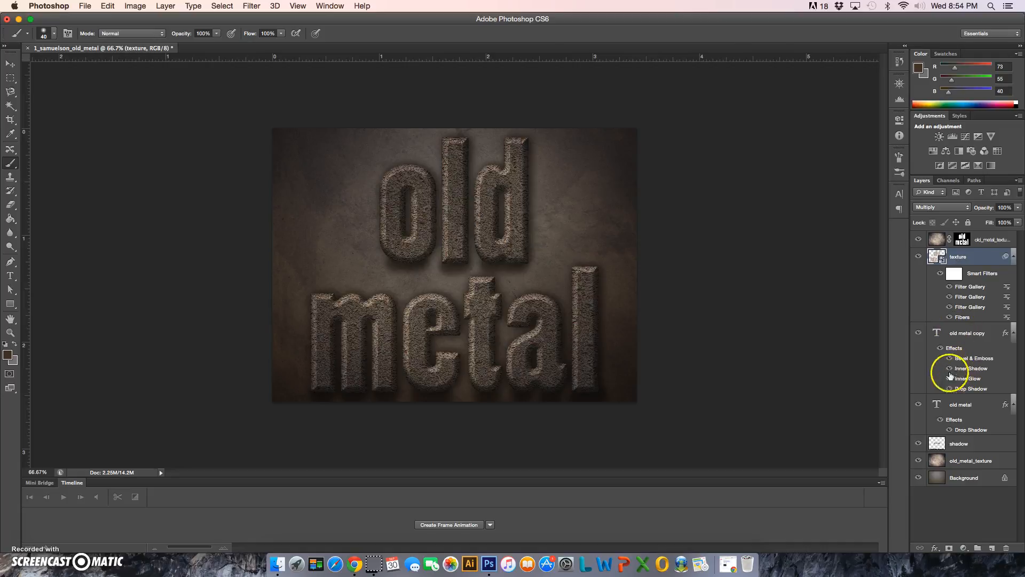
{"action": "left_click", "coordinate": [964, 548]}
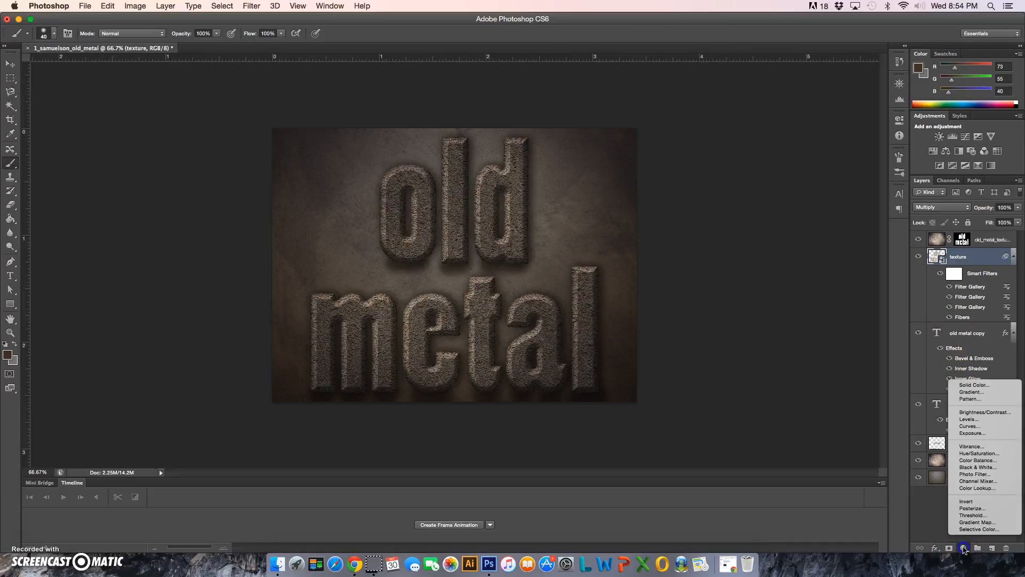
{"action": "left_click", "coordinate": [984, 460]}
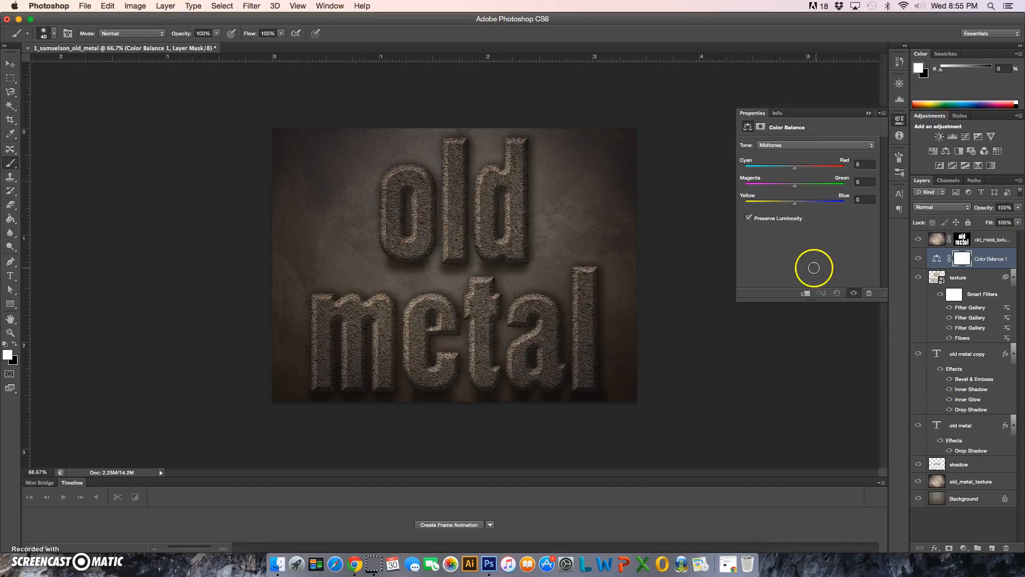
Step: Set the Color Balance highlights to red 1, green 30 and blue 40
{"action": "left_click", "coordinate": [773, 152]}
{"action": "left_click", "coordinate": [782, 155]}
{"action": "left_click", "coordinate": [863, 164]}
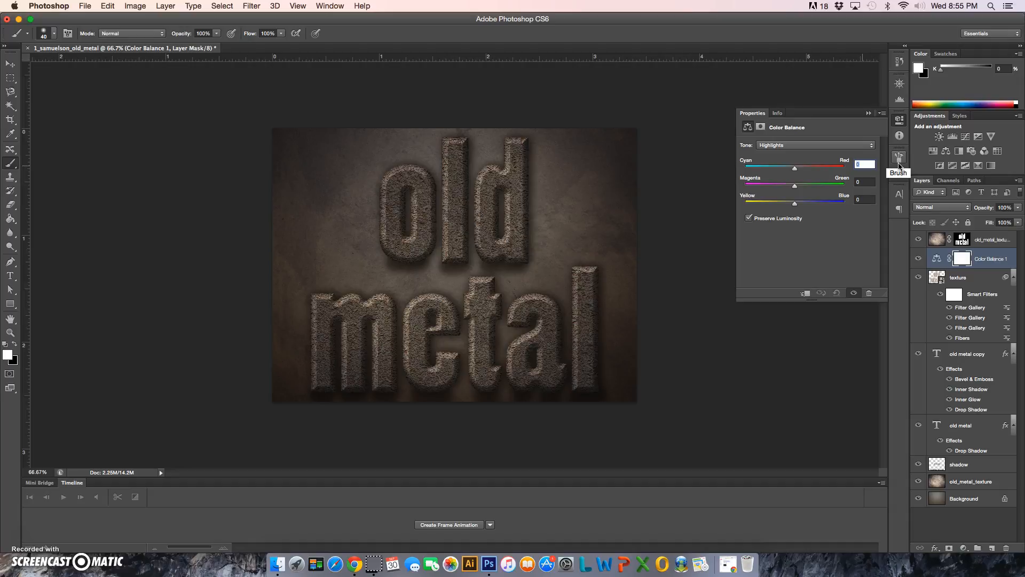
{"action": "key", "text": "Tab"}
{"action": "type", "text": "30"}
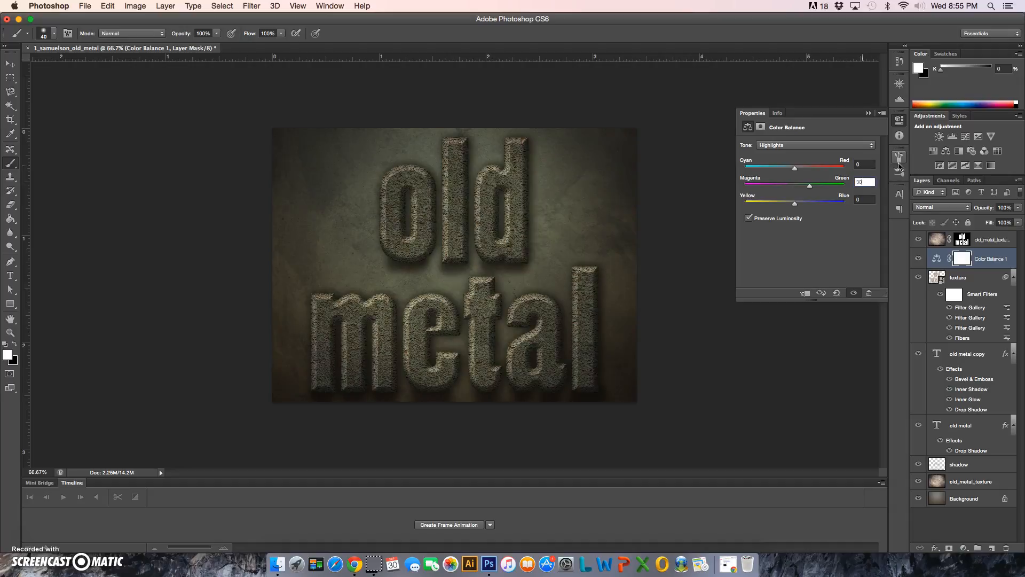
{"action": "key", "text": "Tab"}
{"action": "type", "text": "40"}
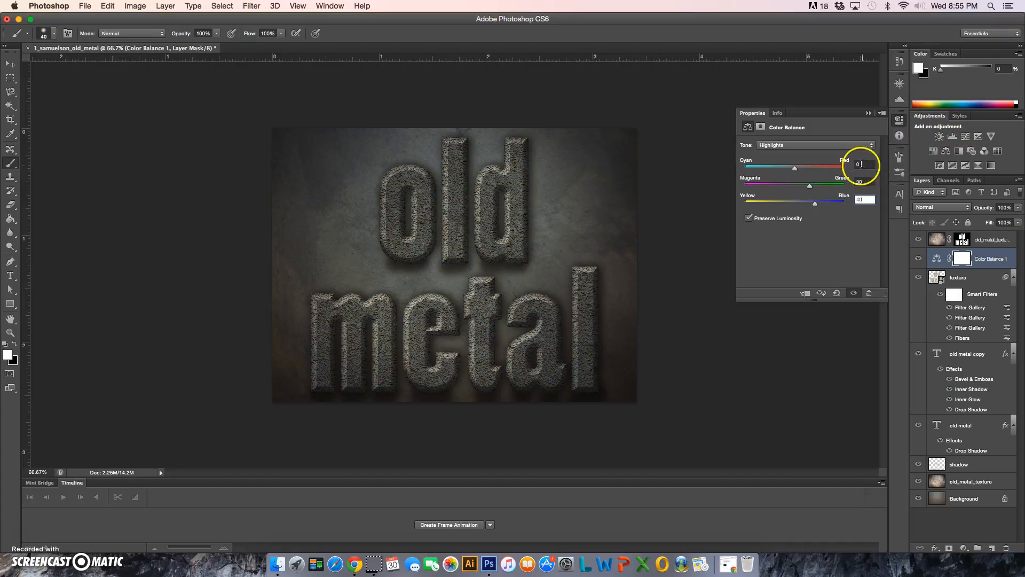
{"action": "key", "text": "Tab"}
{"action": "type", "text": "1"}
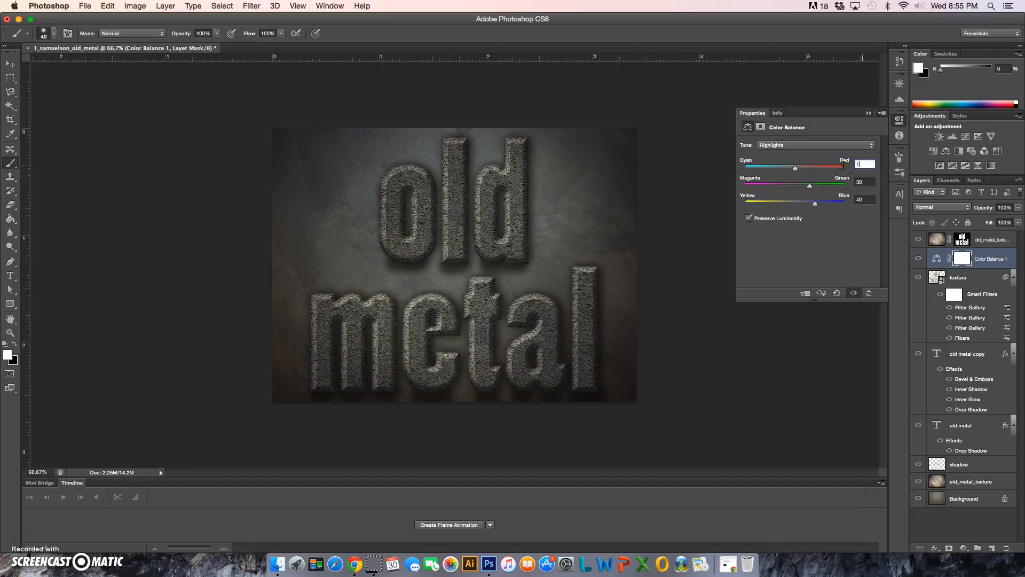
{"action": "double_click", "coordinate": [872, 170]}
{"action": "double_click", "coordinate": [874, 206]}
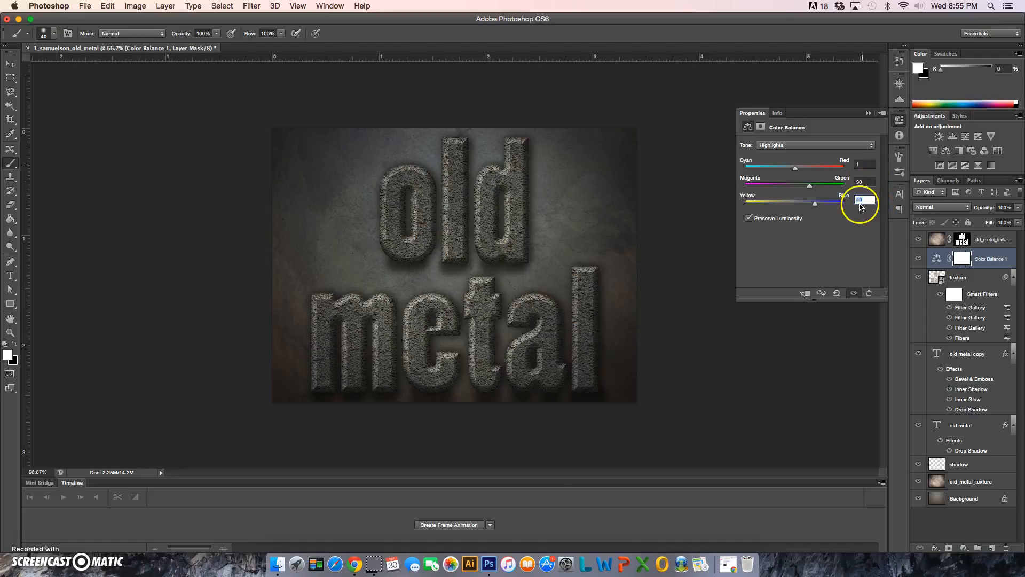
Step: Set the Color Balance midtones to red 15, green -5 and blue -26
{"action": "left_click", "coordinate": [773, 146]}
{"action": "left_click", "coordinate": [773, 146]}
{"action": "left_click", "coordinate": [778, 138]}
{"action": "left_click", "coordinate": [857, 167]}
{"action": "type", "text": "15"}
{"action": "key", "text": "Tab"}
{"action": "type", "text": "-5"}
{"action": "key", "text": "Tab"}
{"action": "type", "text": "-26"}
{"action": "key", "text": "Return"}
Step: Add a Photo Filter adjustment layer directly above the texture layer
{"action": "left_click", "coordinate": [981, 277]}
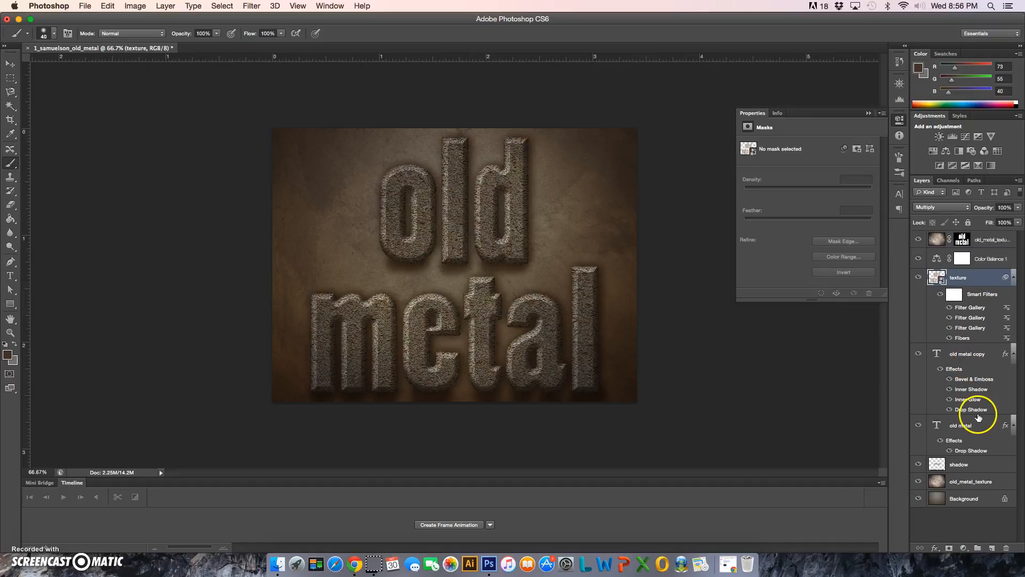
{"action": "left_click", "coordinate": [963, 548]}
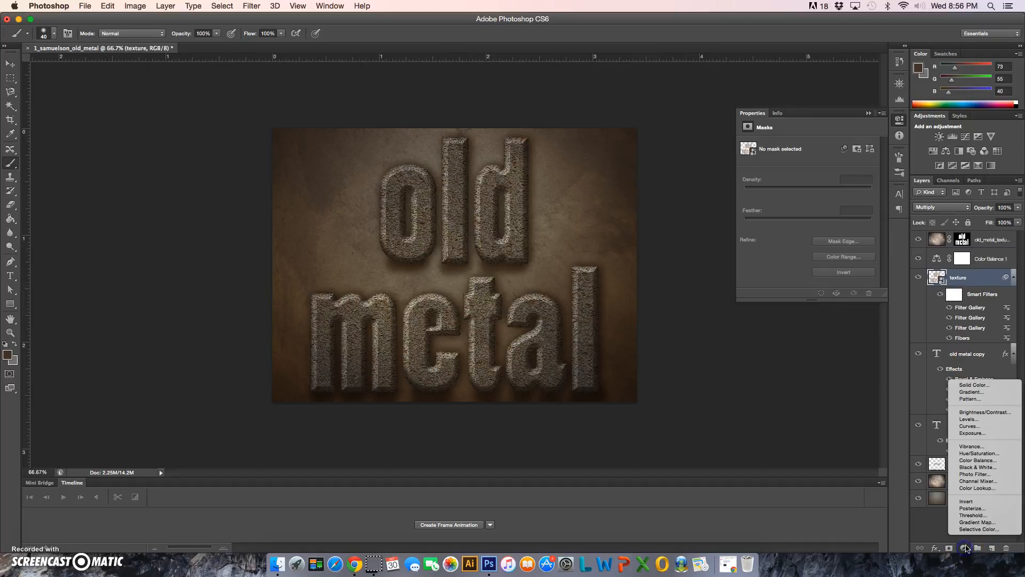
{"action": "left_click", "coordinate": [995, 474]}
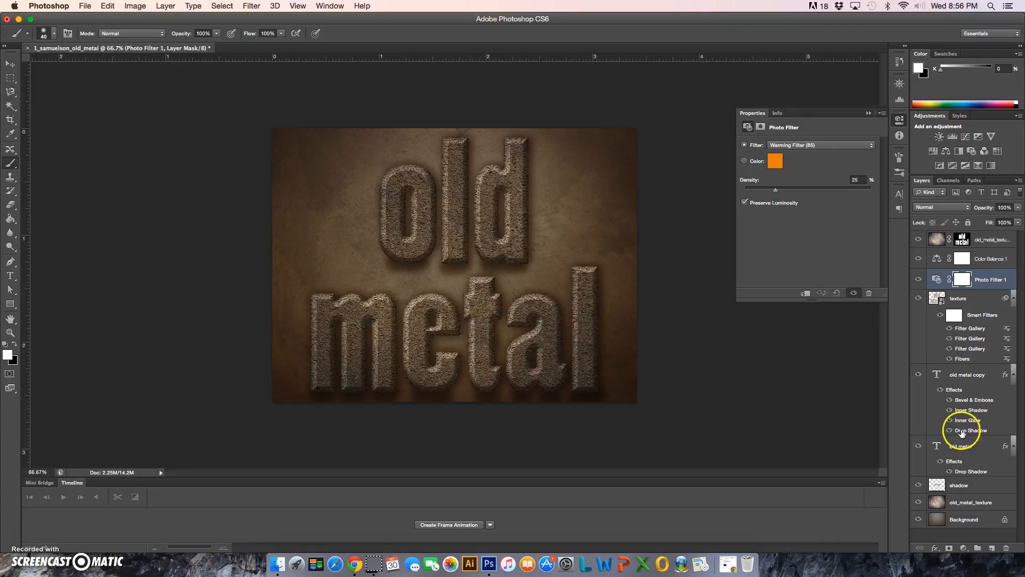
Step: Try the Photo Filter presets Warming Filter (LBA), Warming Filter (81), Cooling Filter (LBB), Red, Orange, Yellow and Sepia in turn
{"action": "left_click", "coordinate": [847, 145]}
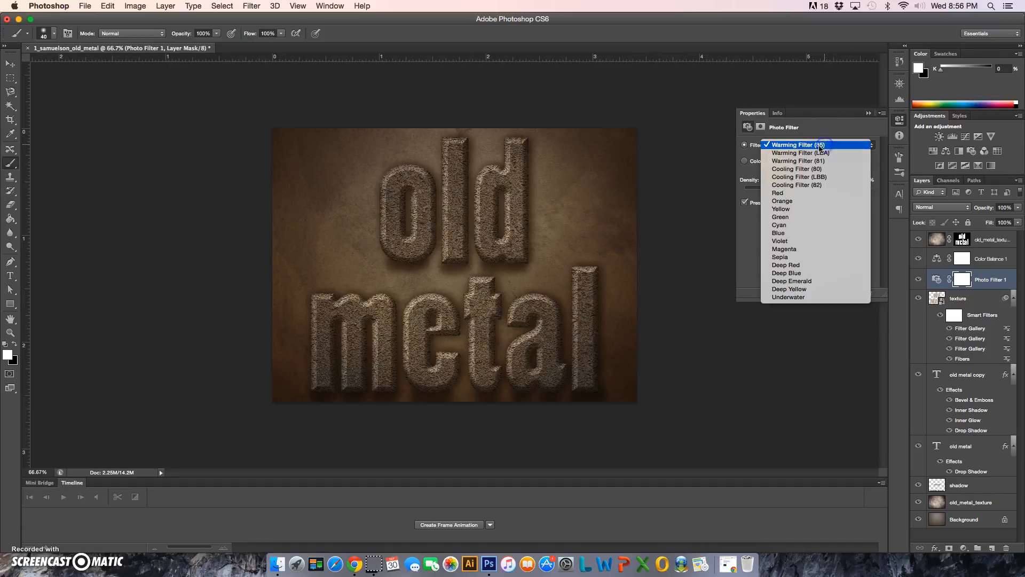
{"action": "left_click", "coordinate": [816, 153]}
{"action": "left_click", "coordinate": [818, 146]}
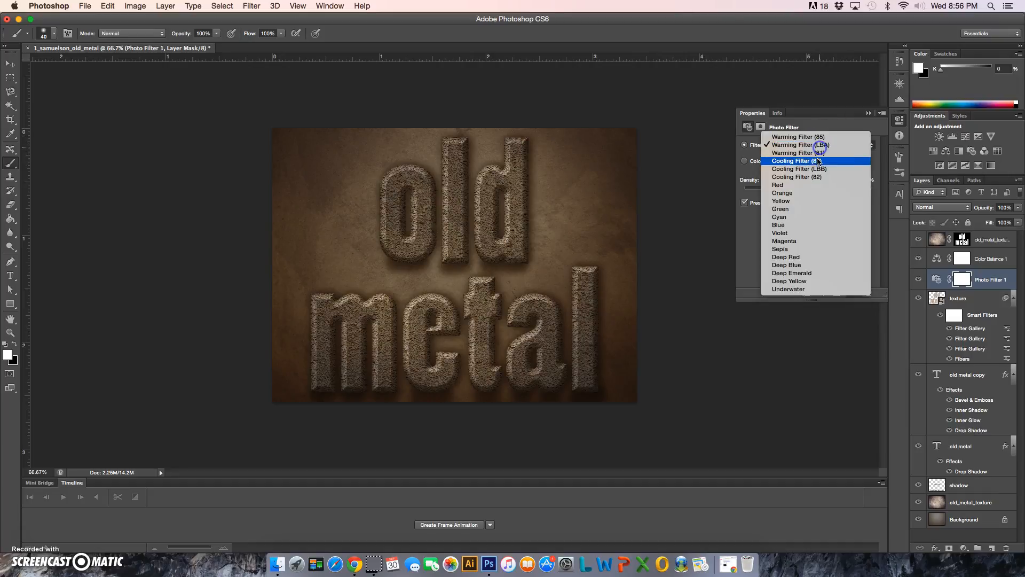
{"action": "left_click", "coordinate": [816, 154]}
{"action": "left_click", "coordinate": [827, 148]}
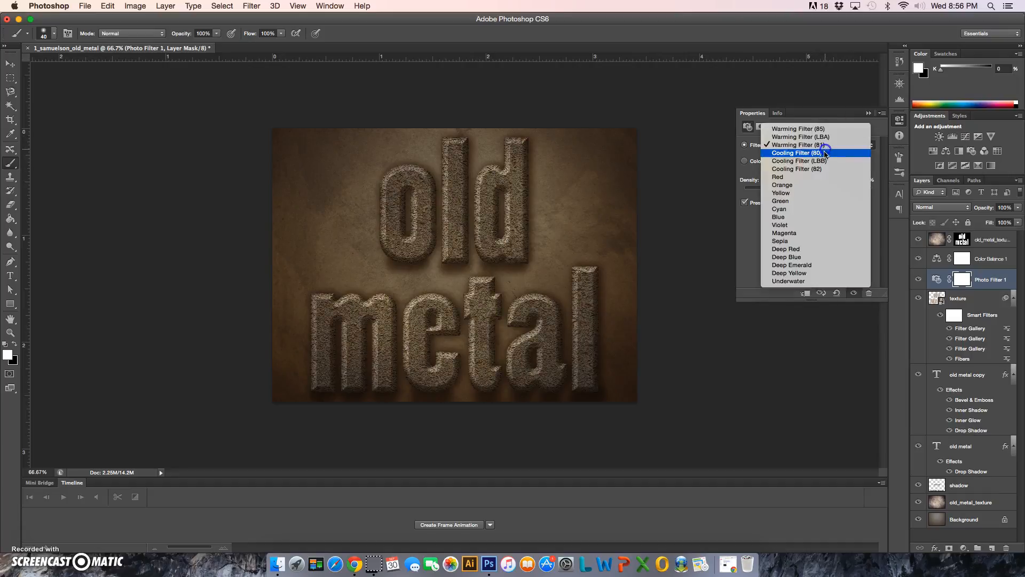
{"action": "left_click", "coordinate": [825, 159]}
{"action": "left_click", "coordinate": [824, 147]}
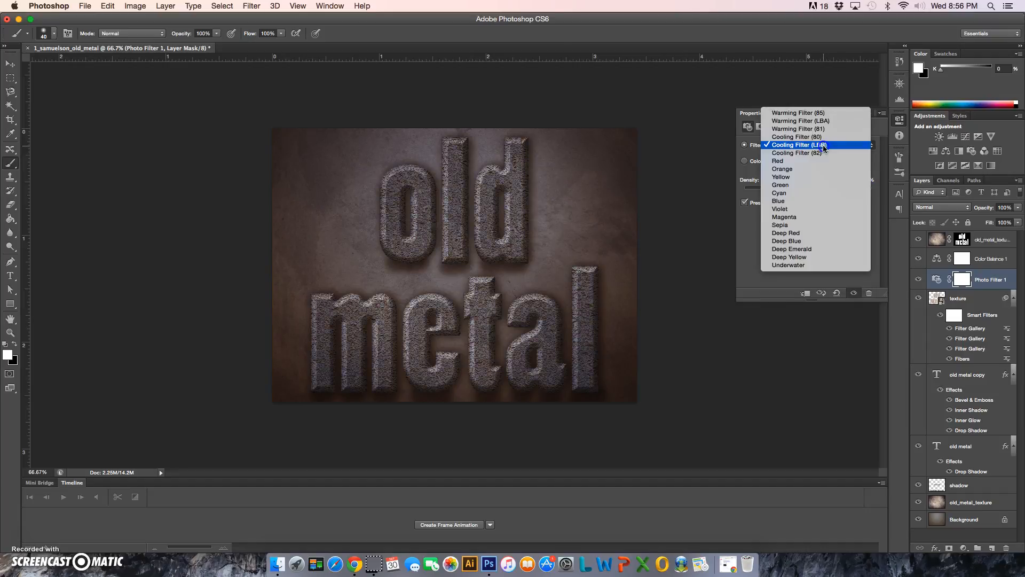
{"action": "left_click", "coordinate": [817, 161]}
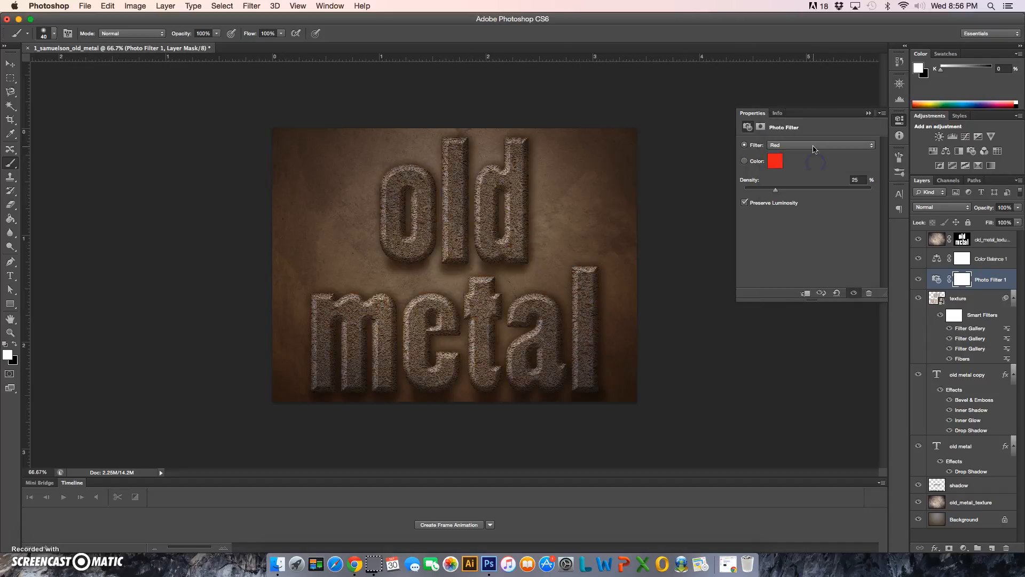
{"action": "left_click", "coordinate": [813, 146]}
{"action": "left_click", "coordinate": [811, 154]}
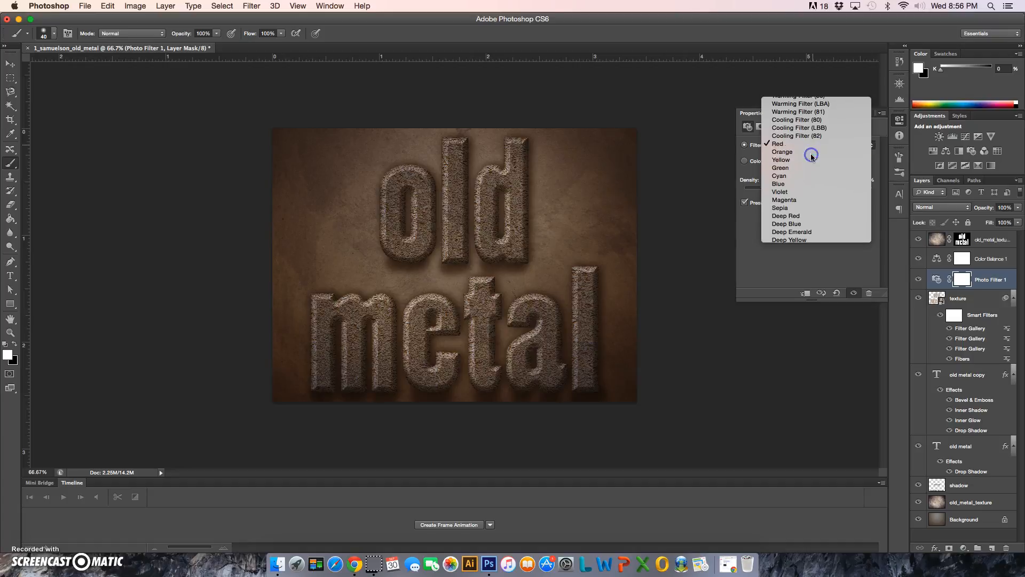
{"action": "left_click", "coordinate": [812, 147]}
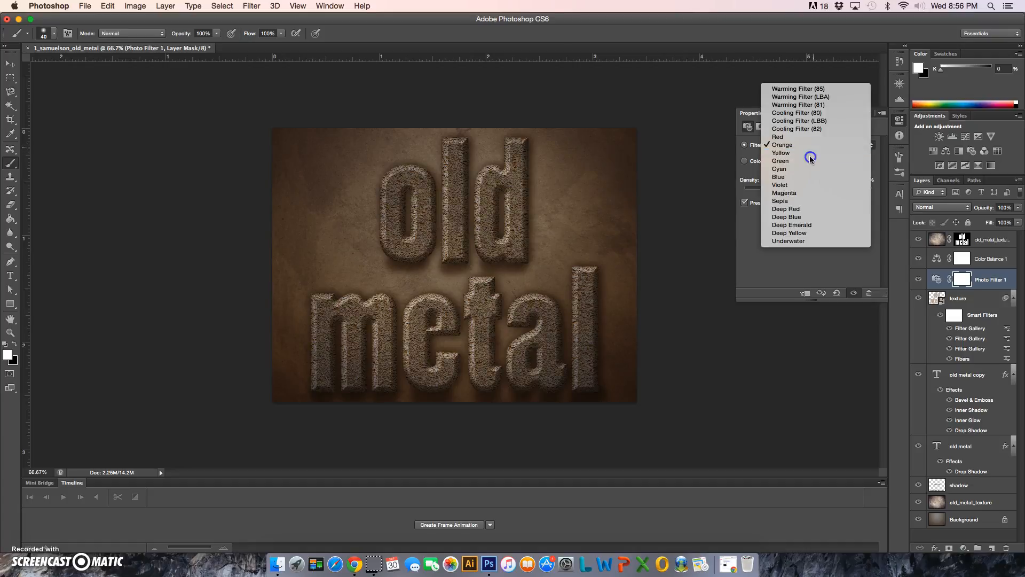
{"action": "left_click", "coordinate": [812, 155]}
{"action": "left_click", "coordinate": [814, 145]}
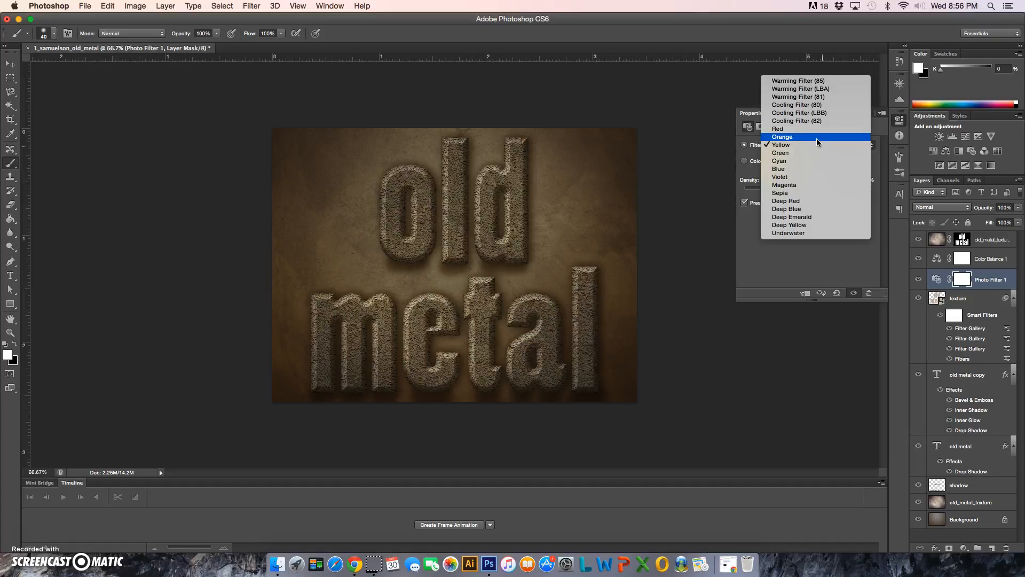
{"action": "left_click", "coordinate": [809, 194]}
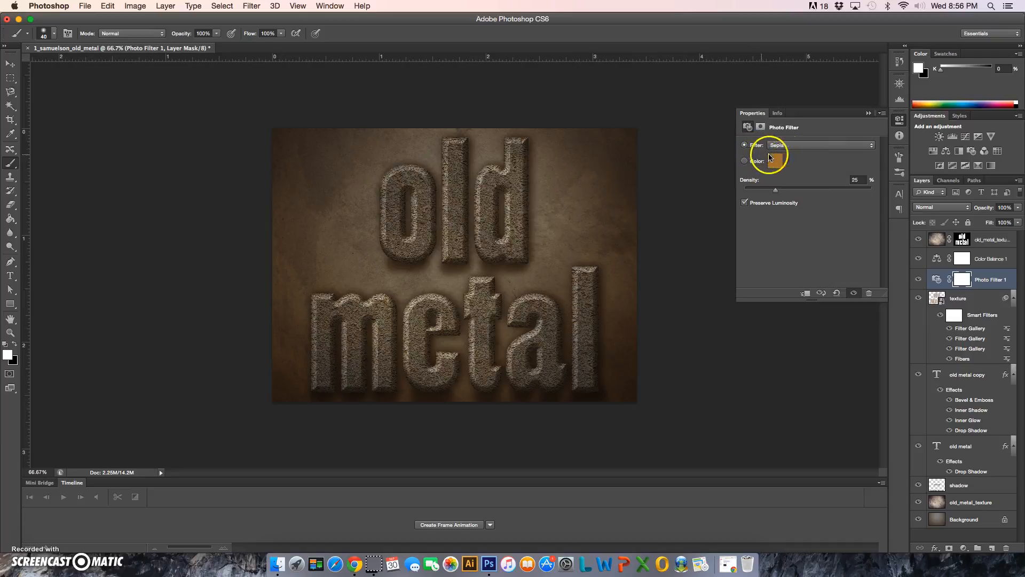
Step: Set the Photo Filter adjustment to the Orange filter
{"action": "left_click", "coordinate": [793, 145]}
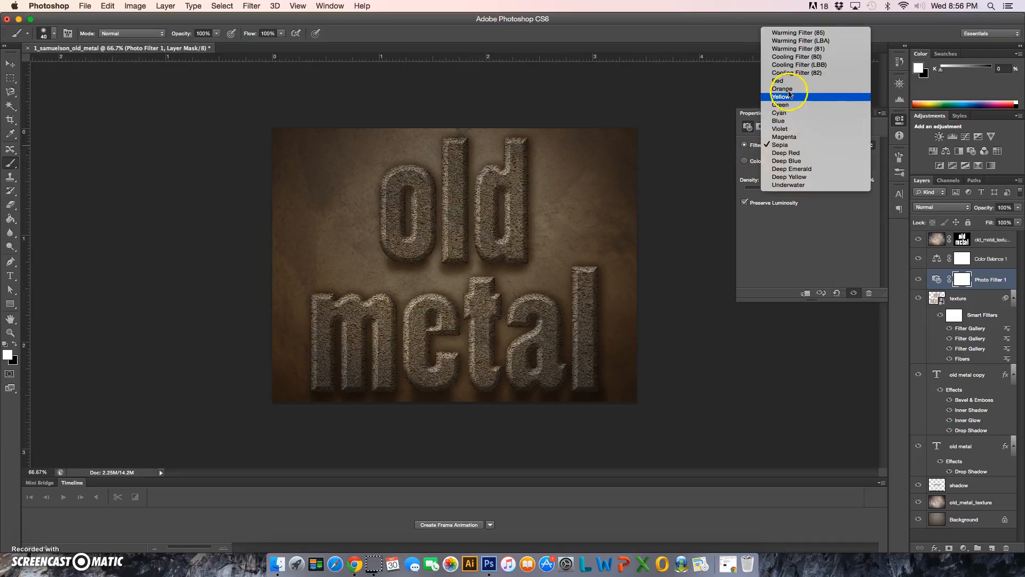
{"action": "left_click", "coordinate": [789, 90]}
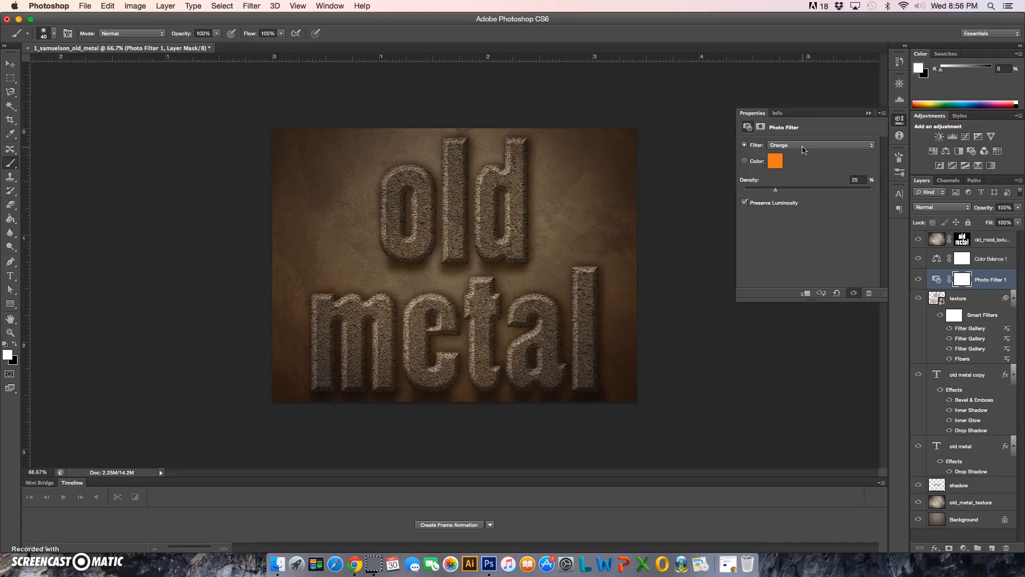
Step: Lower the opacity of the texture layer to 85%
{"action": "left_click", "coordinate": [973, 298]}
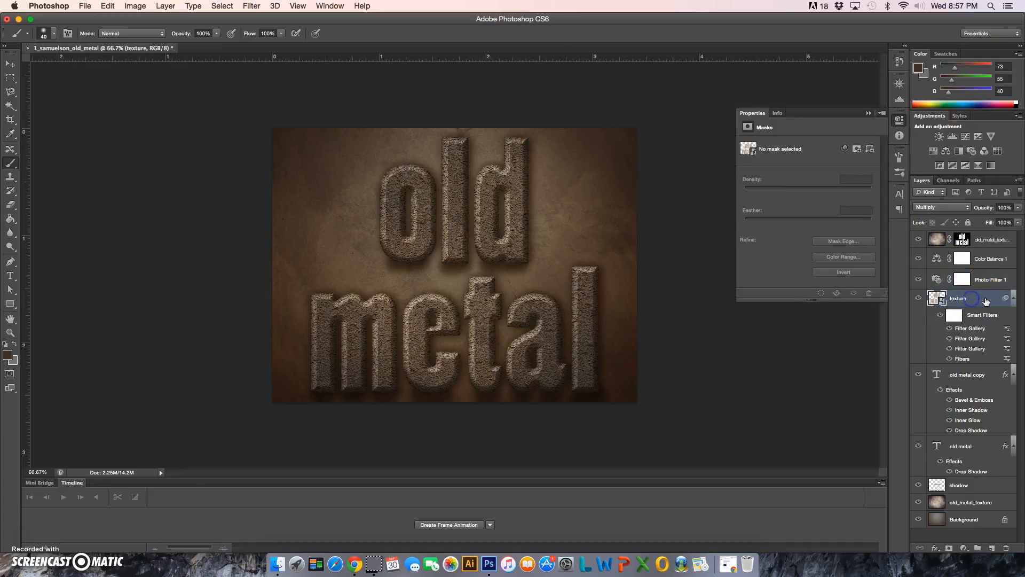
{"action": "left_click_drag", "start_coordinate": [990, 208], "coordinate": [979, 211]}
Step: Save the layered document in Photoshop format to the Photoshop folder, keeping its file name and Maximize Compatibility on
{"action": "key", "text": "super+s"}
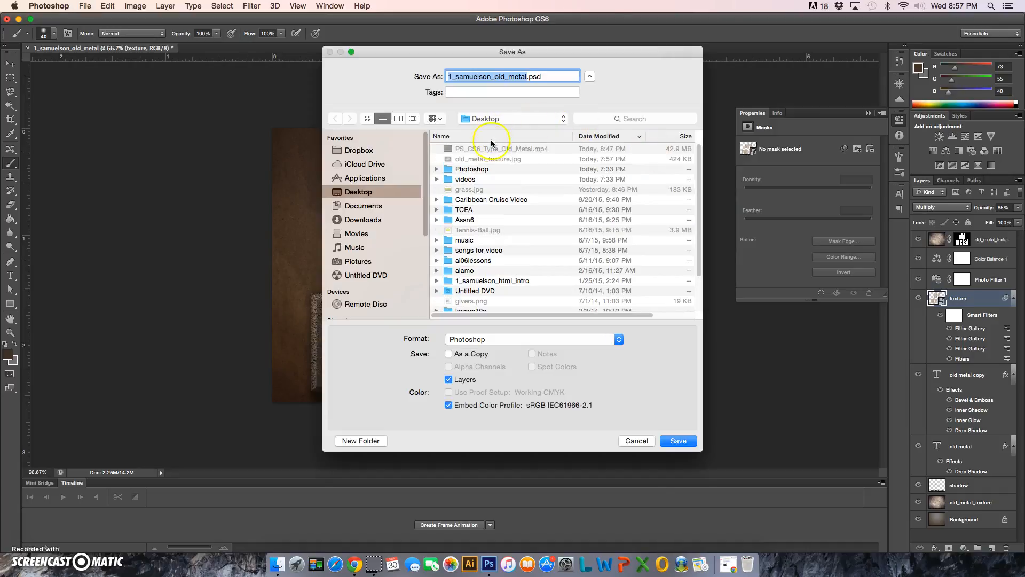
{"action": "left_click", "coordinate": [504, 118]}
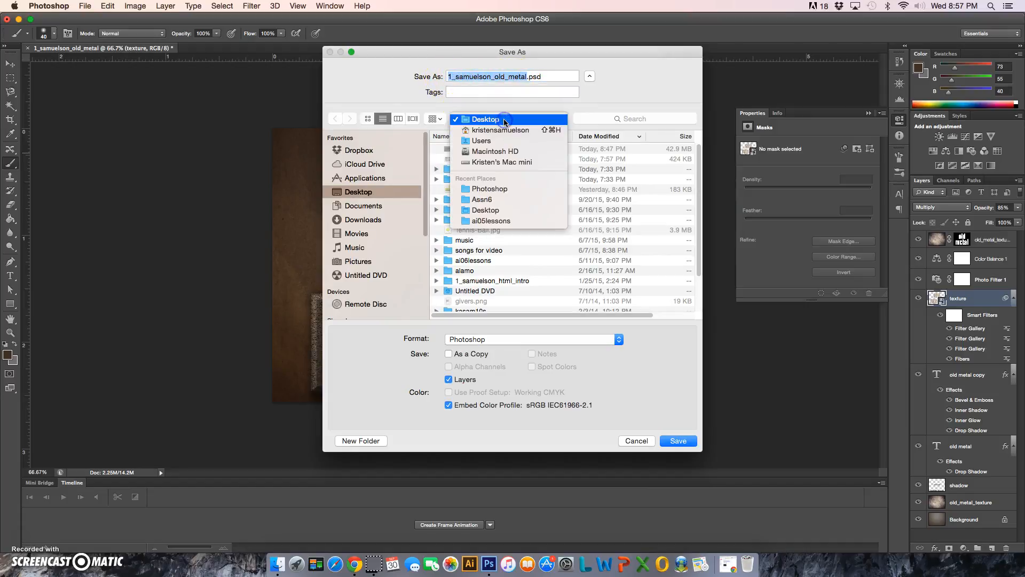
{"action": "left_click", "coordinate": [507, 189]}
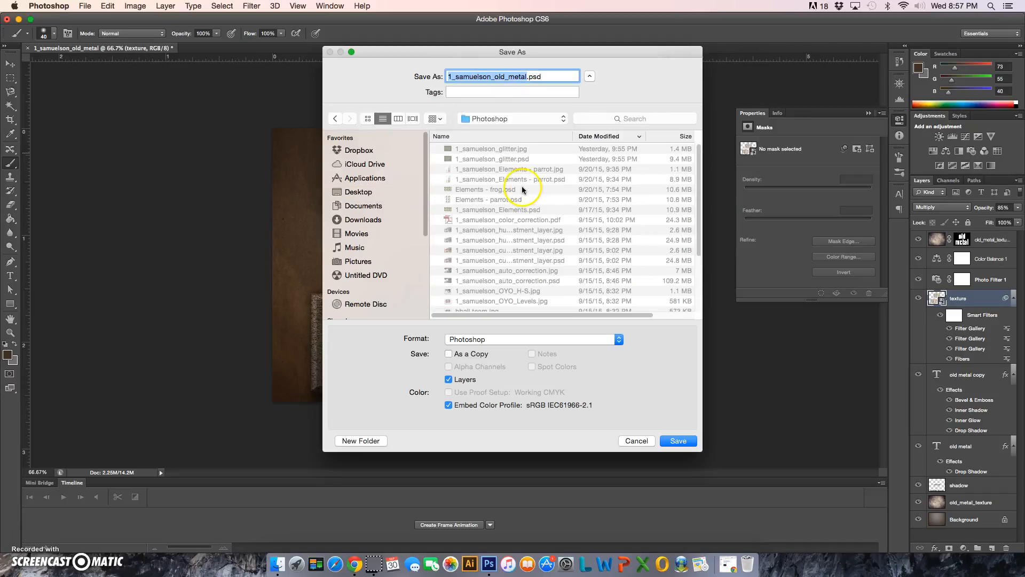
{"action": "left_click", "coordinate": [692, 442]}
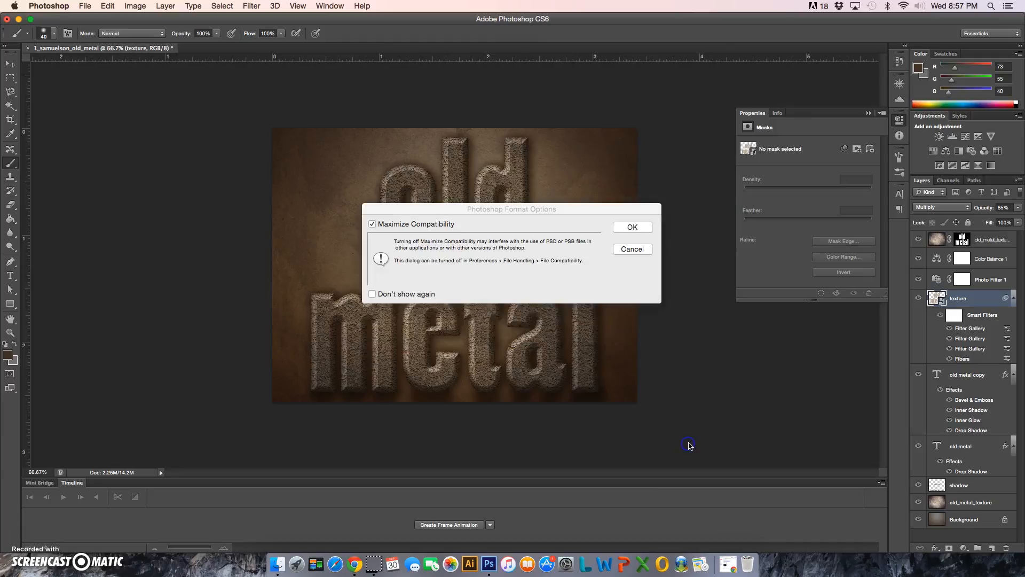
{"action": "left_click", "coordinate": [641, 235]}
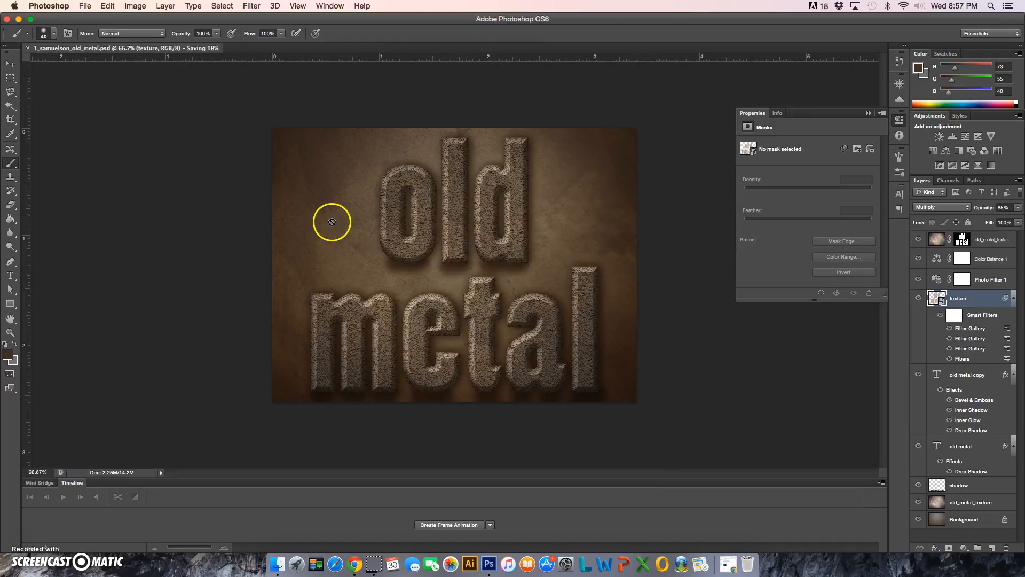
Step: Save a JPEG copy under the same name in the Photoshop folder, with quality 10 (Maximum) and Baseline ("Standard") format
{"action": "left_click", "coordinate": [85, 6]}
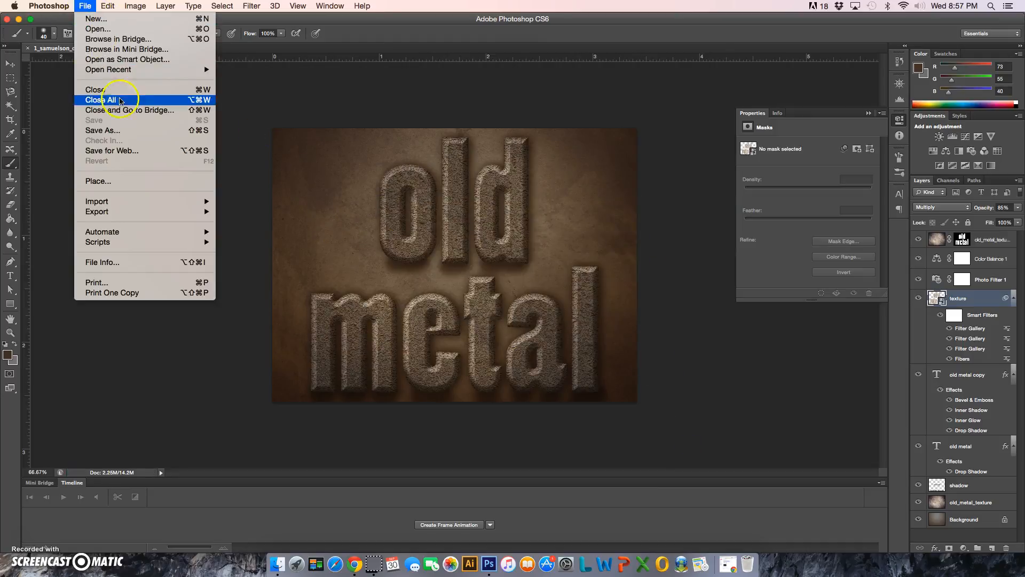
{"action": "left_click", "coordinate": [147, 130]}
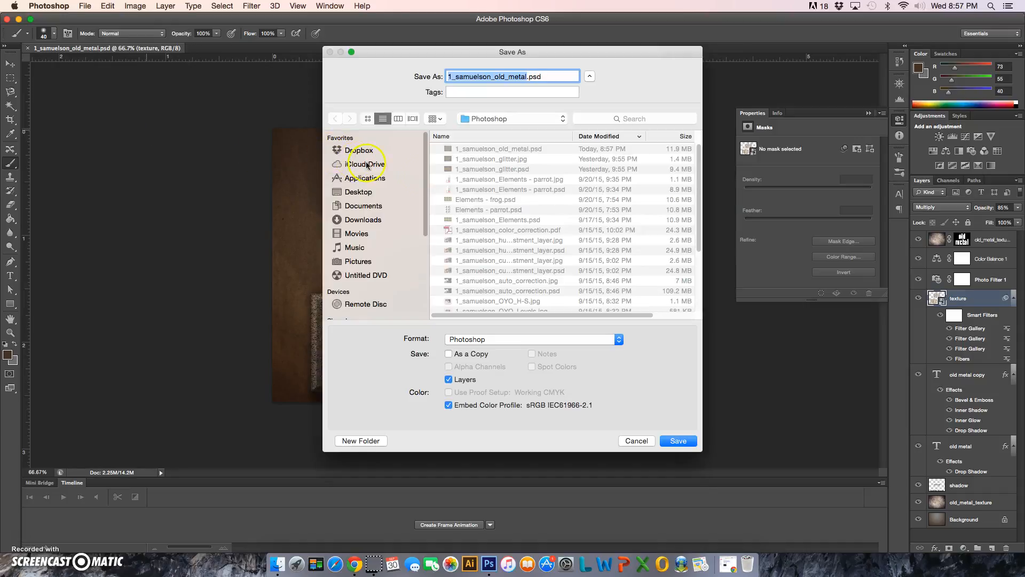
{"action": "left_click", "coordinate": [492, 341]}
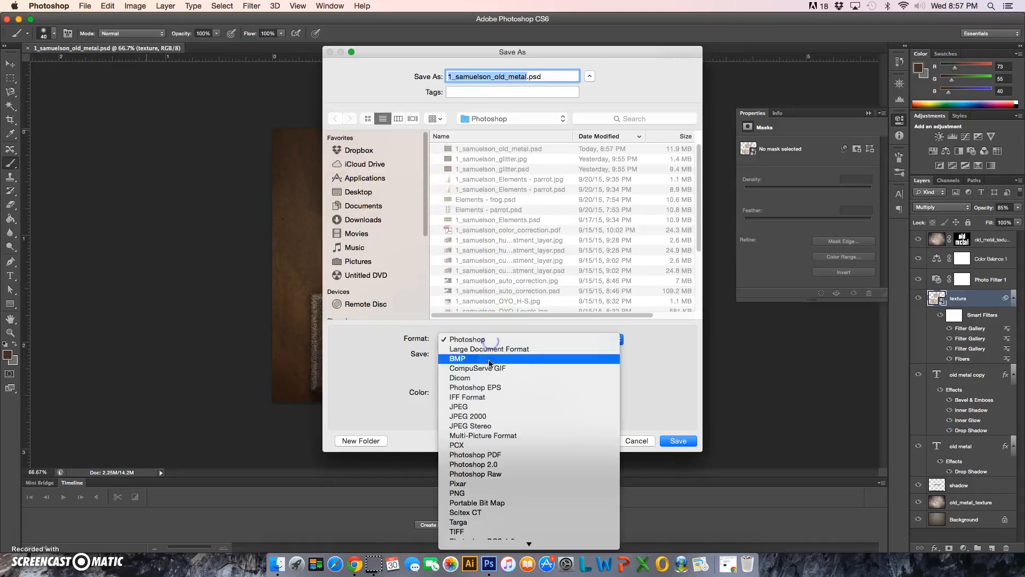
{"action": "scroll", "coordinate": [483, 408], "scroll_direction": "down", "scroll_amount": 1}
{"action": "left_click", "coordinate": [484, 409]}
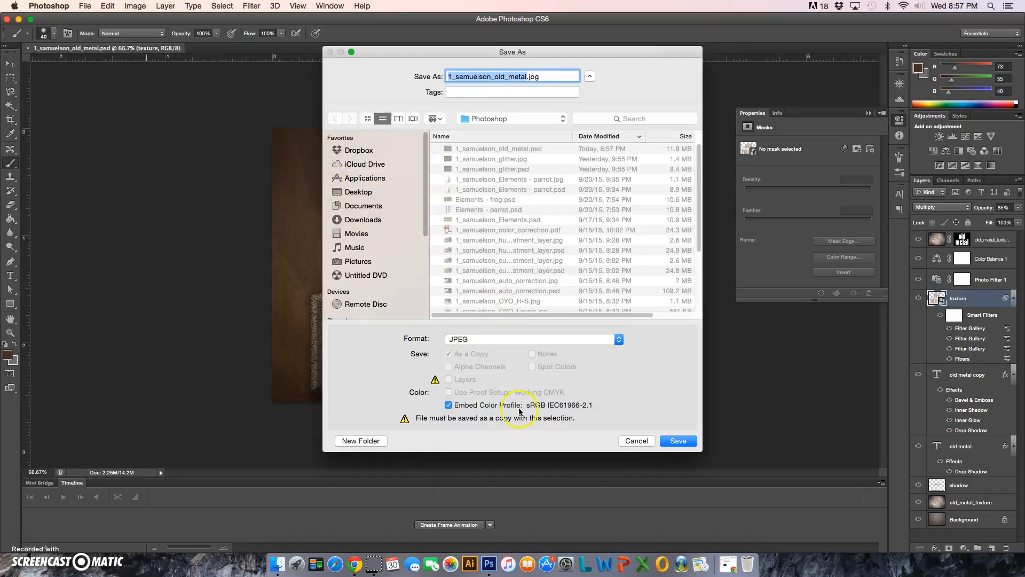
{"action": "left_click", "coordinate": [673, 448]}
{"action": "left_click", "coordinate": [604, 234]}
{"action": "left_click", "coordinate": [577, 193]}
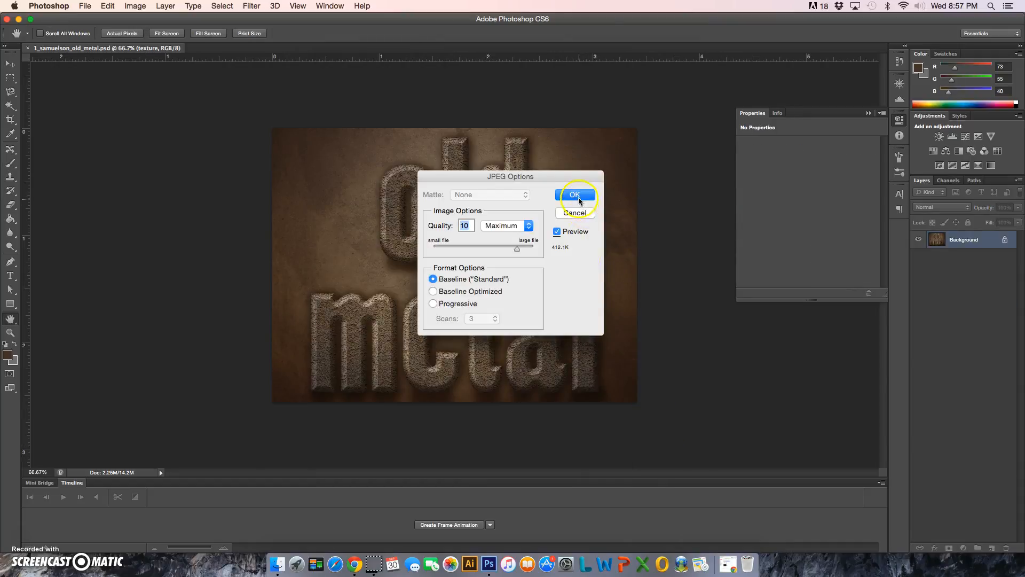